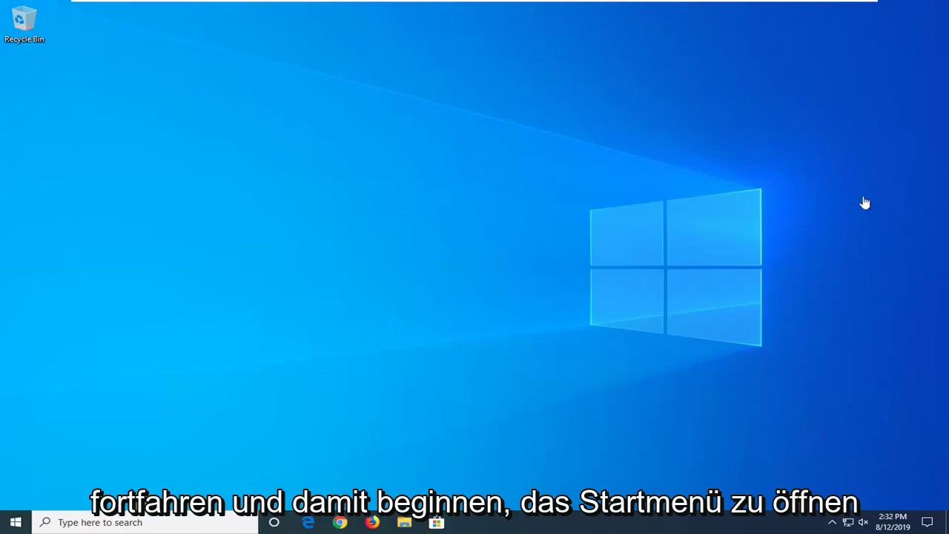
Open Indexing Options from Start and rebuild the Windows search index from its Advanced settings.
{"action": "left_click", "coordinate": [16, 524]}
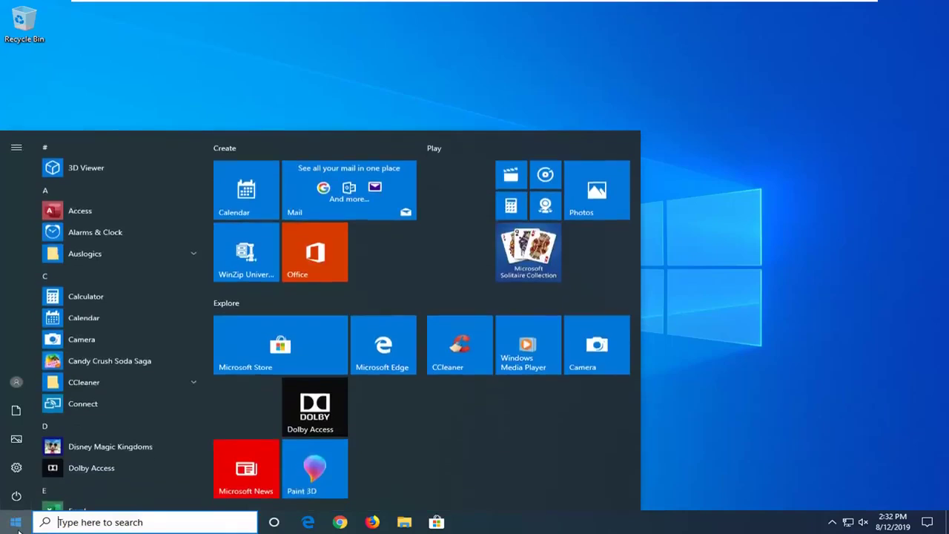
{"action": "type", "text": "index"}
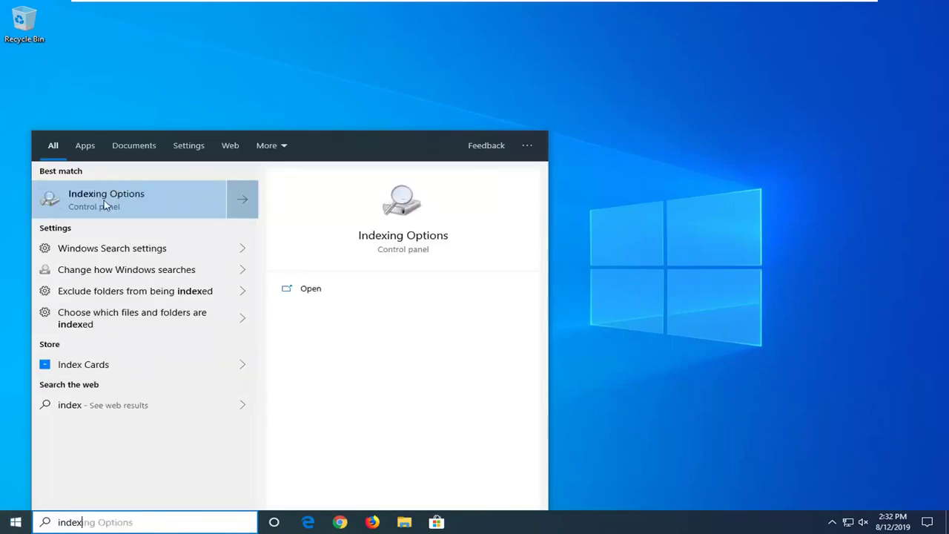
{"action": "left_click", "coordinate": [105, 204]}
{"action": "left_click_drag", "start_coordinate": [256, 127], "coordinate": [362, 108]}
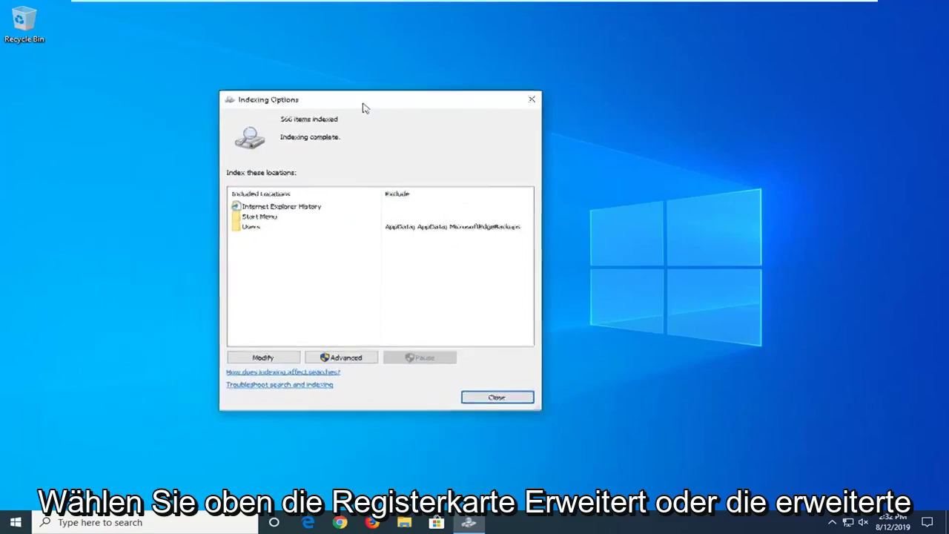
{"action": "left_click", "coordinate": [343, 359]}
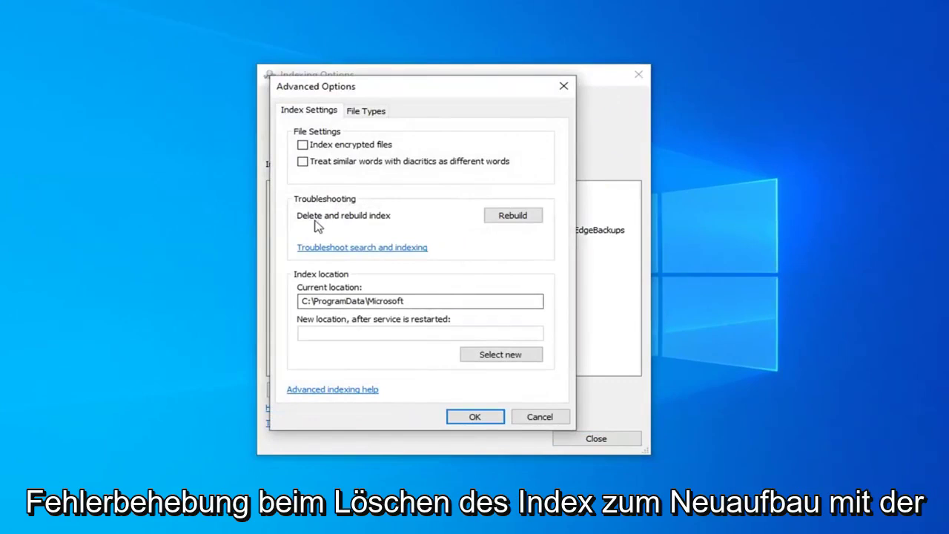
{"action": "left_click", "coordinate": [513, 216]}
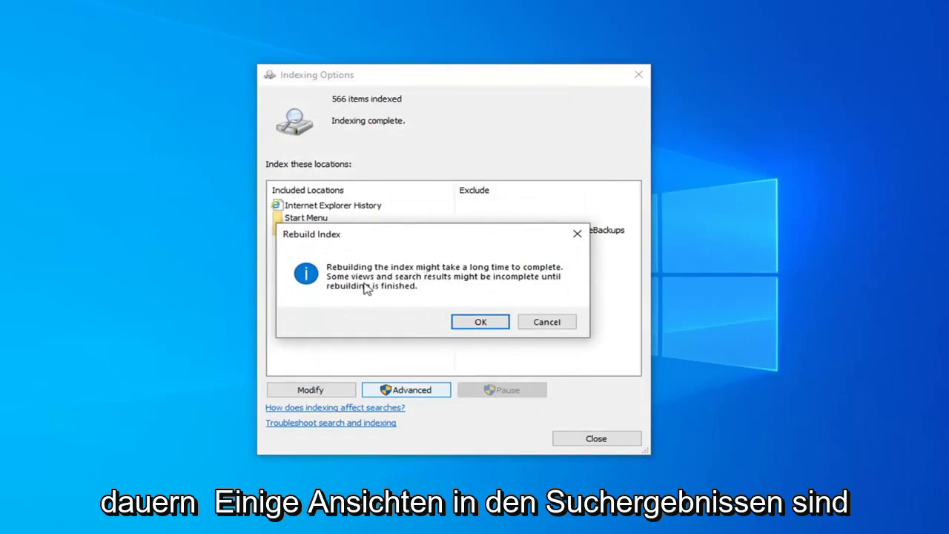
{"action": "left_click", "coordinate": [479, 323]}
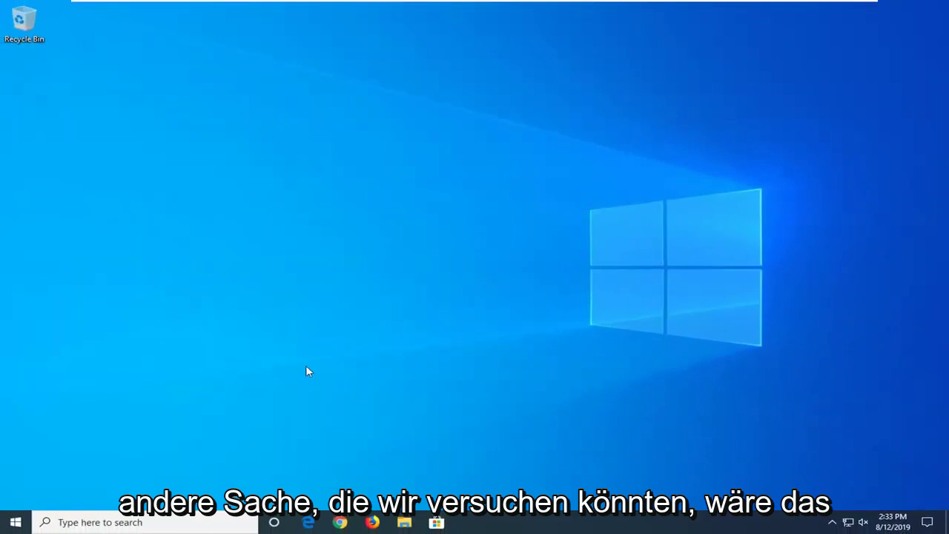
Launch Registry Editor (regedit) as administrator and approve the UAC prompt.
{"action": "left_click", "coordinate": [5, 525]}
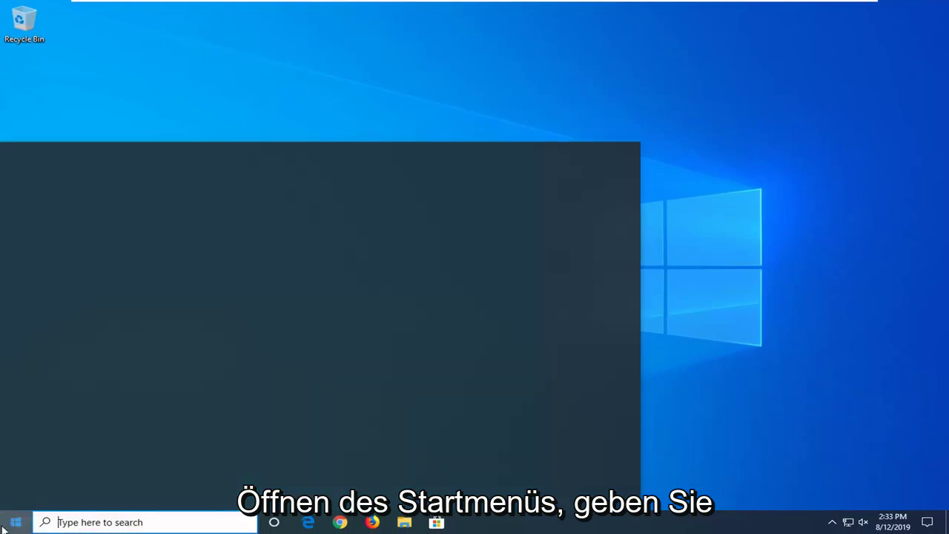
{"action": "type", "text": "regedit"}
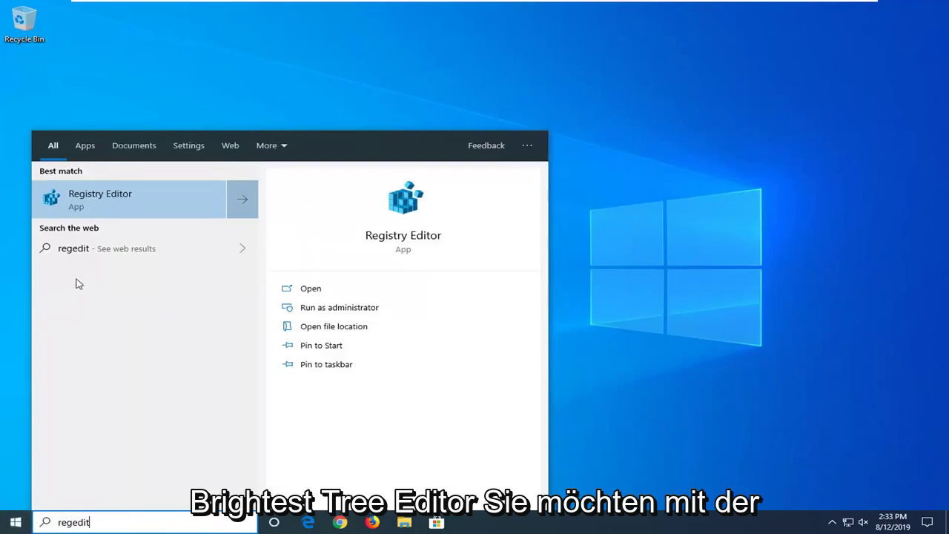
{"action": "right_click", "coordinate": [97, 210]}
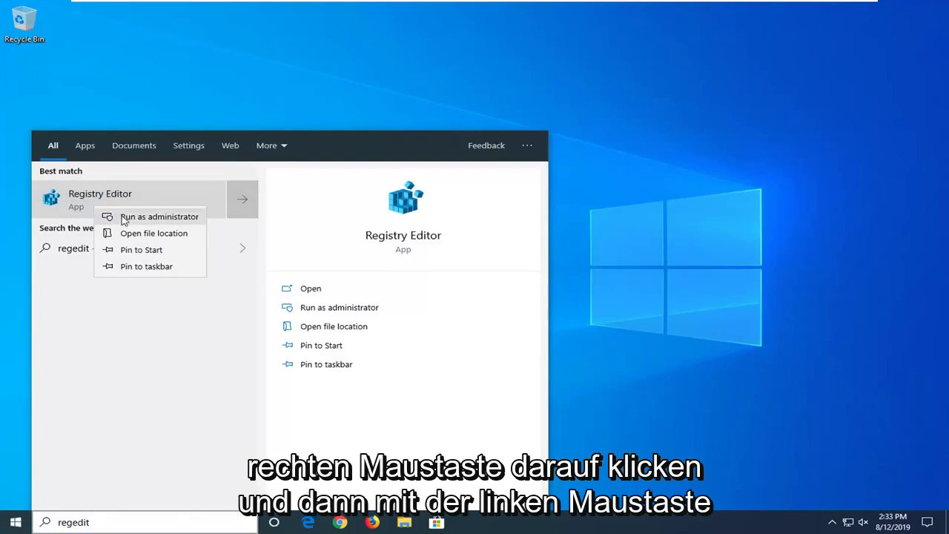
{"action": "left_click", "coordinate": [132, 216]}
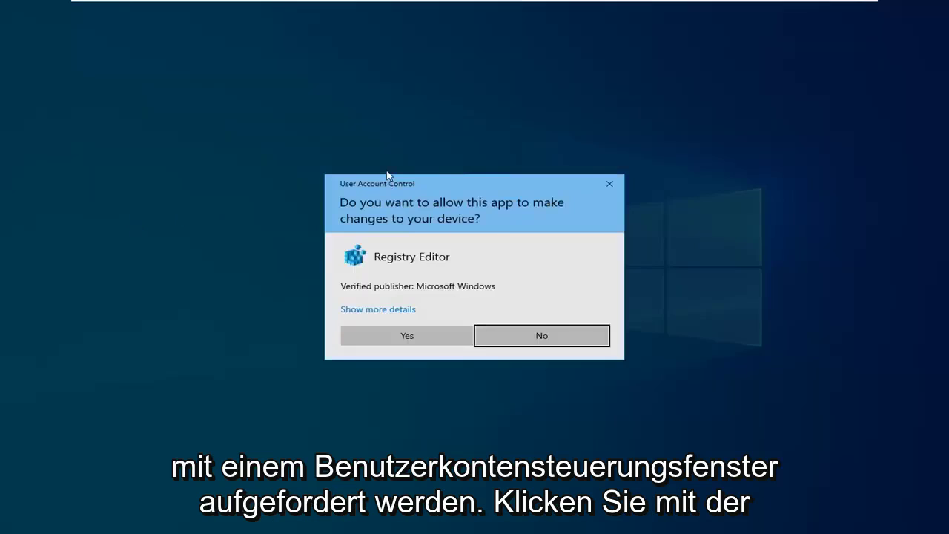
{"action": "left_click", "coordinate": [399, 340]}
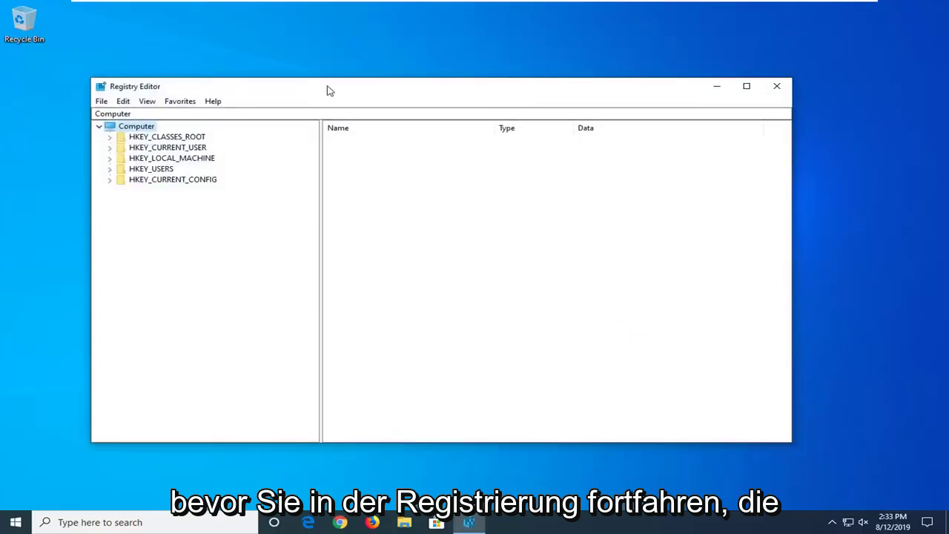
{"action": "left_click_drag", "start_coordinate": [330, 90], "coordinate": [342, 92]}
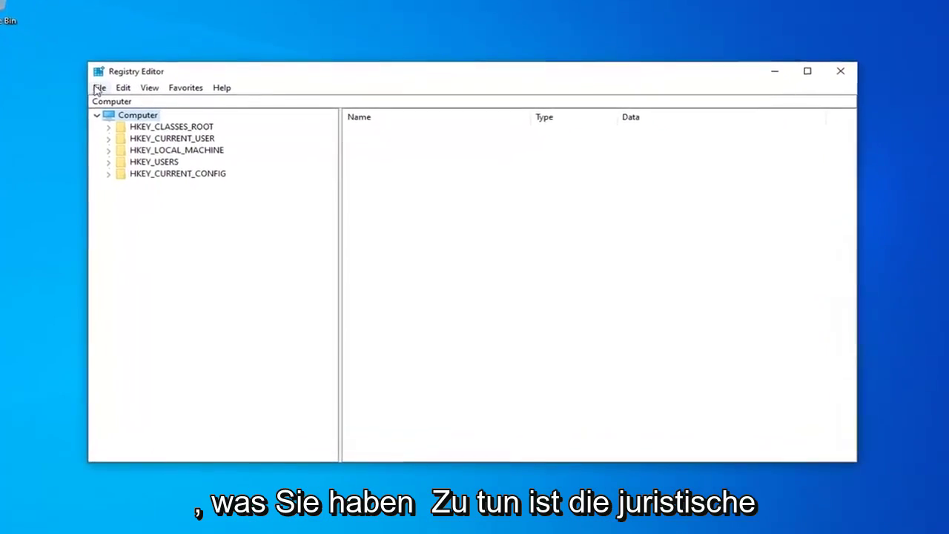
{"action": "left_click", "coordinate": [90, 85]}
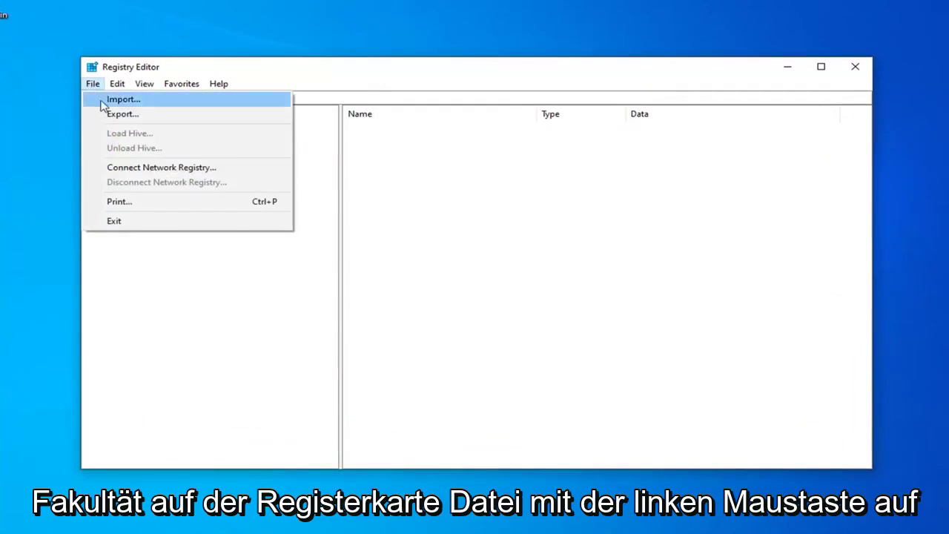
{"action": "left_click", "coordinate": [116, 115]}
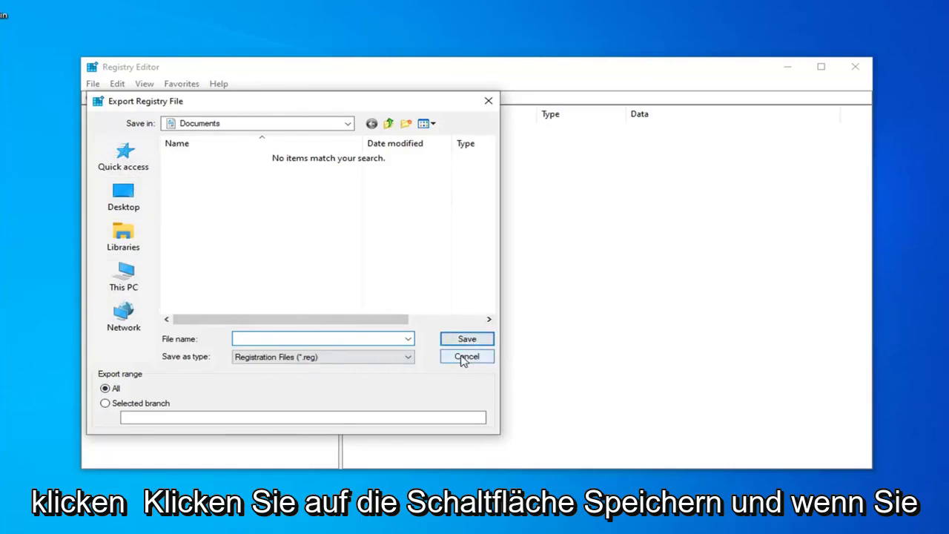
{"action": "left_click", "coordinate": [462, 359]}
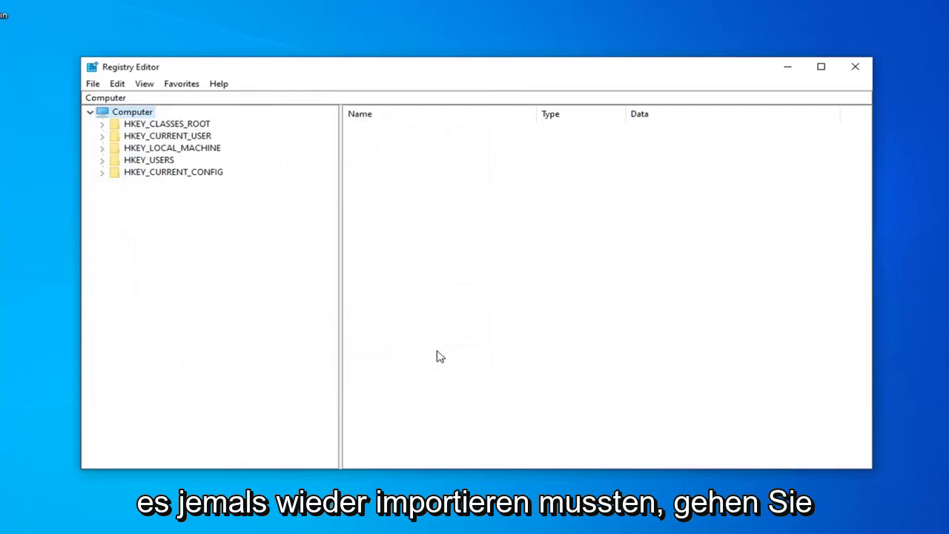
{"action": "left_click", "coordinate": [91, 83]}
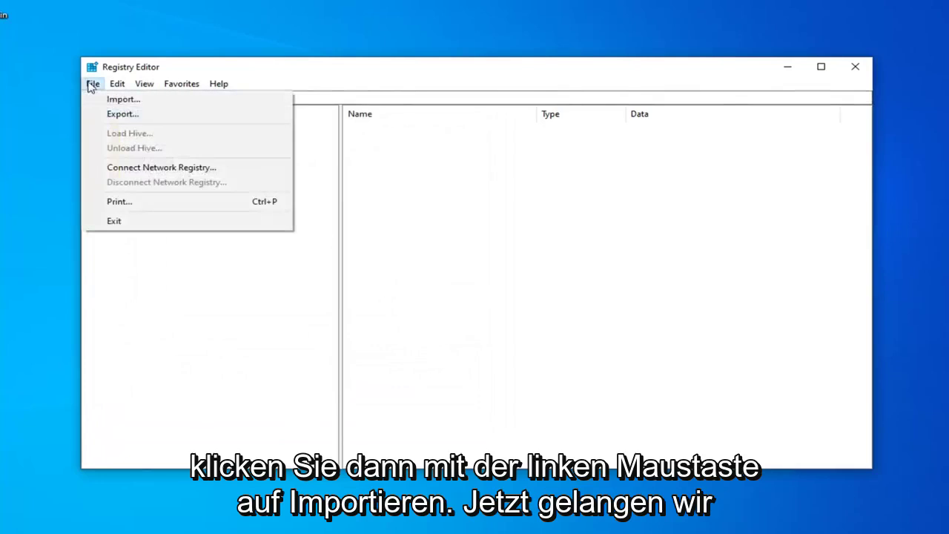
{"action": "left_click", "coordinate": [111, 99]}
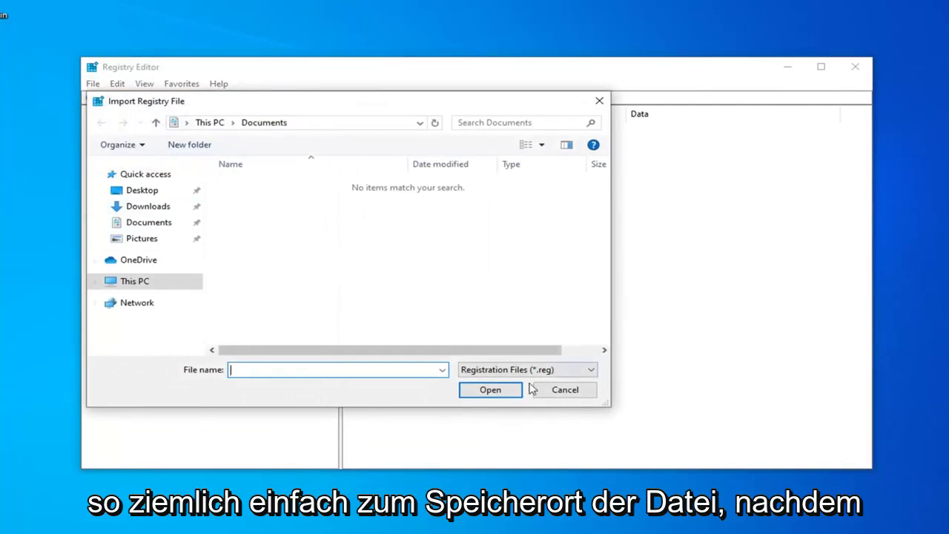
{"action": "left_click", "coordinate": [563, 391]}
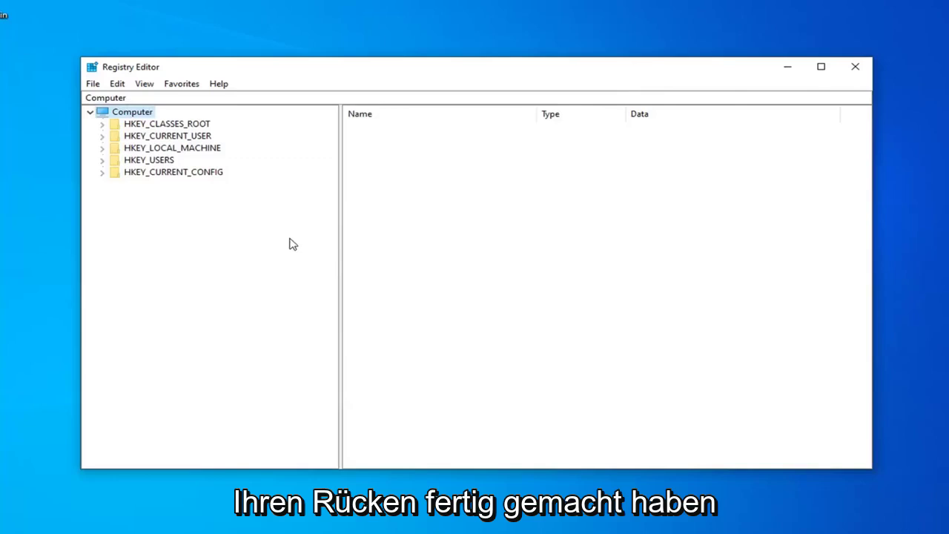
Expand HKEY_CURRENT_USER > SOFTWARE > Classes and select its Local Settings key.
{"action": "left_click", "coordinate": [175, 138]}
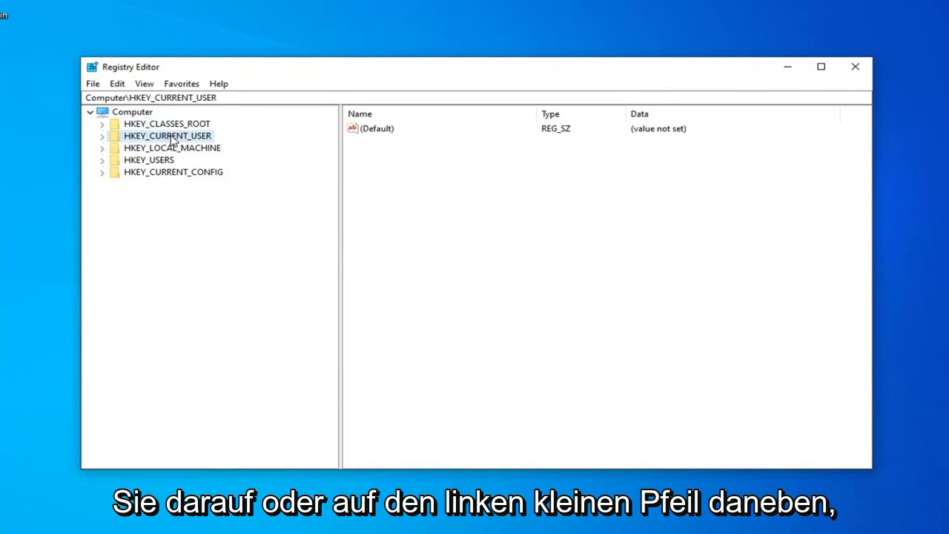
{"action": "double_click", "coordinate": [170, 140]}
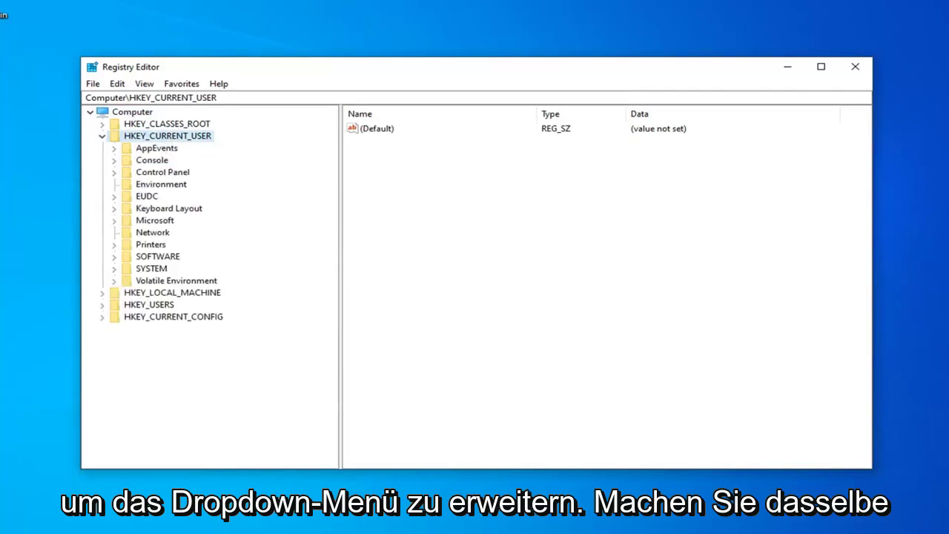
{"action": "double_click", "coordinate": [156, 257]}
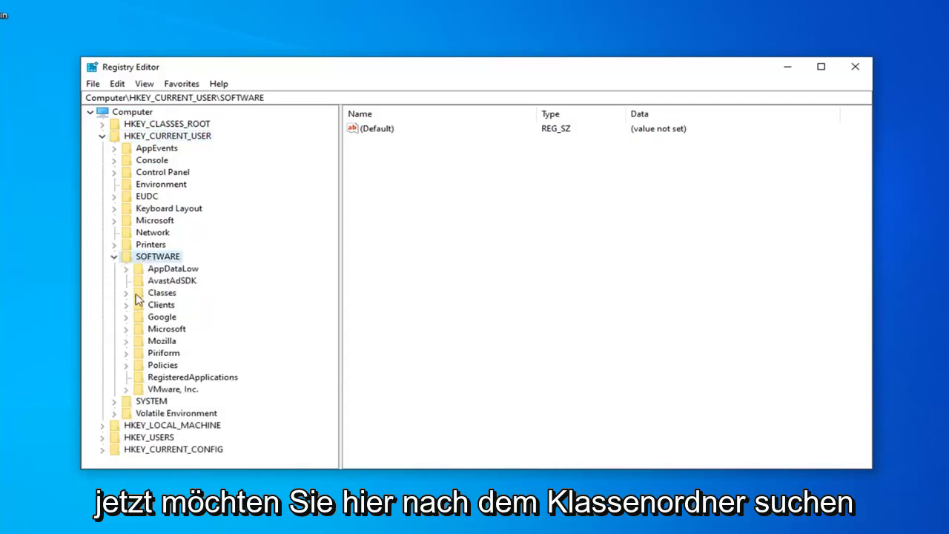
{"action": "left_click", "coordinate": [168, 296]}
{"action": "left_click", "coordinate": [127, 294]}
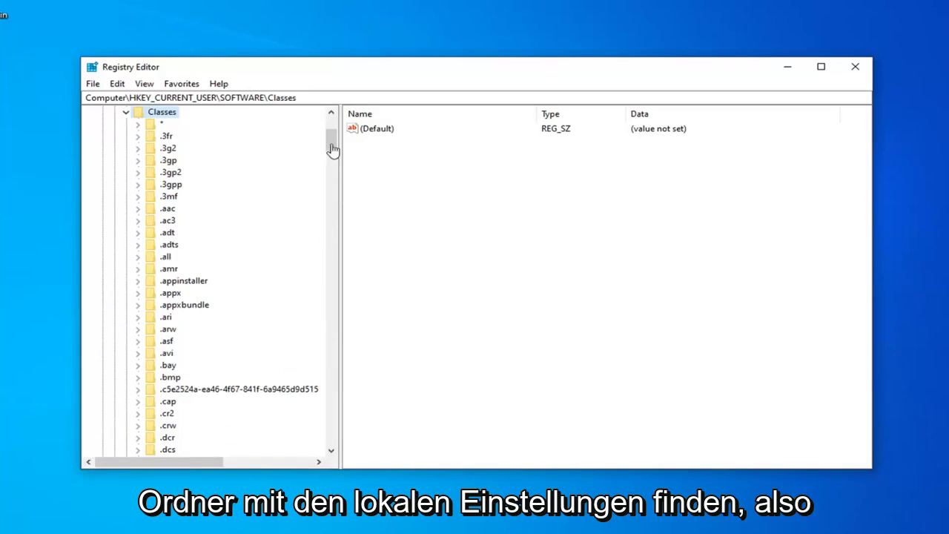
{"action": "scroll", "coordinate": [272, 273], "scroll_direction": "down", "scroll_amount": 4}
{"action": "scroll", "coordinate": [267, 290], "scroll_direction": "down", "scroll_amount": 20}
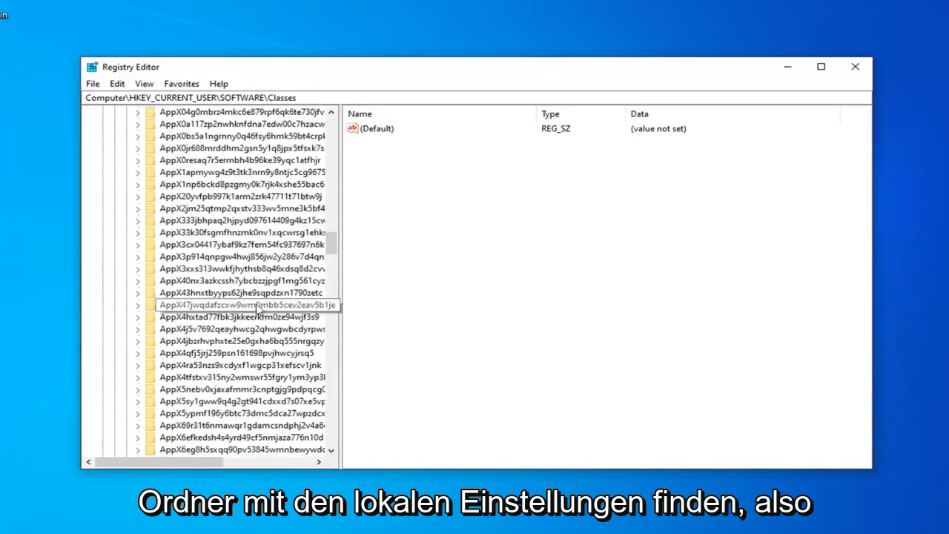
{"action": "scroll", "coordinate": [258, 314], "scroll_direction": "down", "scroll_amount": 15}
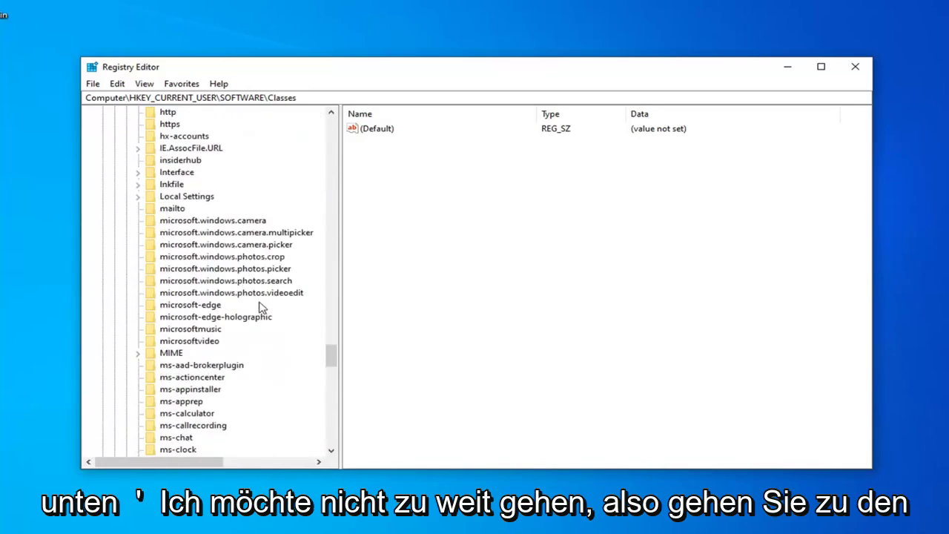
{"action": "left_click", "coordinate": [187, 196]}
Expand Local Settings > Software > Microsoft > Windows and select the Shell key.
{"action": "scroll", "coordinate": [187, 244], "scroll_direction": "up", "scroll_amount": 3}
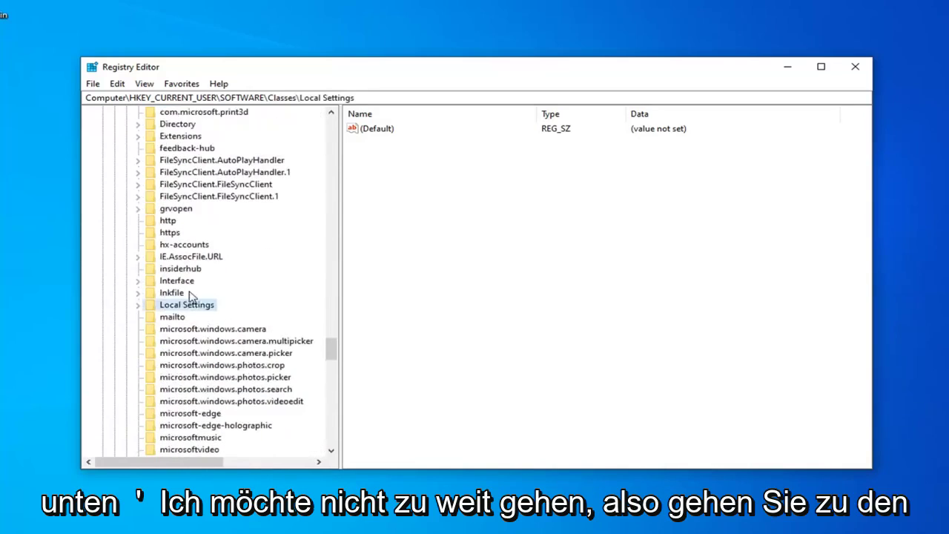
{"action": "left_click", "coordinate": [137, 306]}
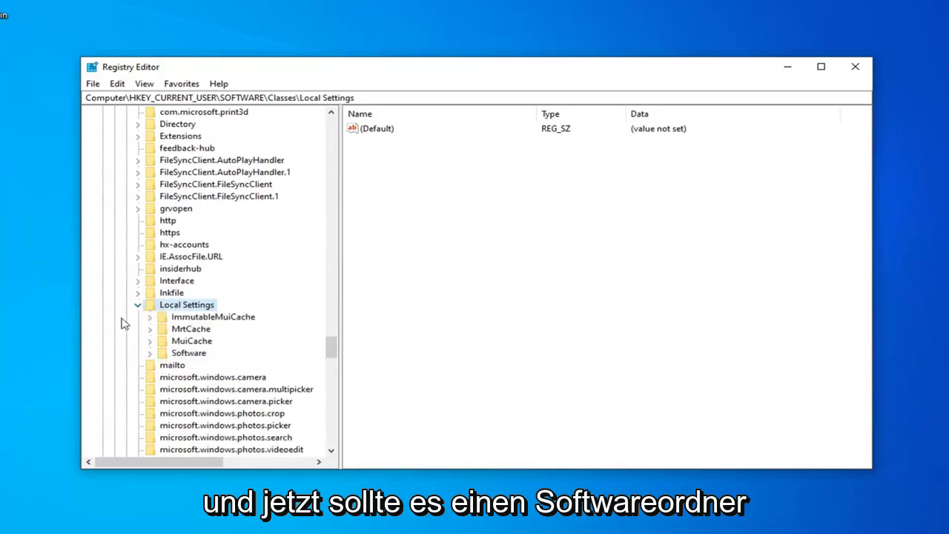
{"action": "left_click", "coordinate": [172, 355]}
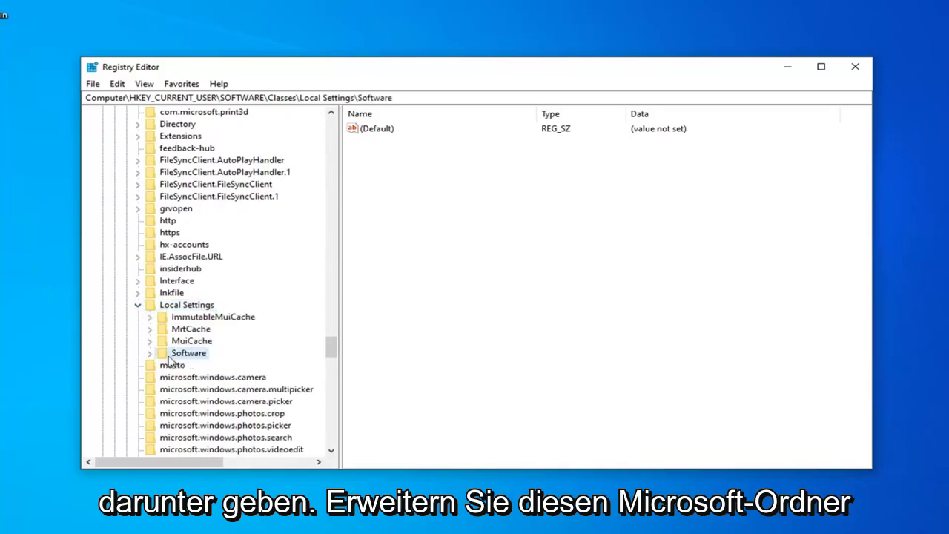
{"action": "left_click", "coordinate": [150, 354]}
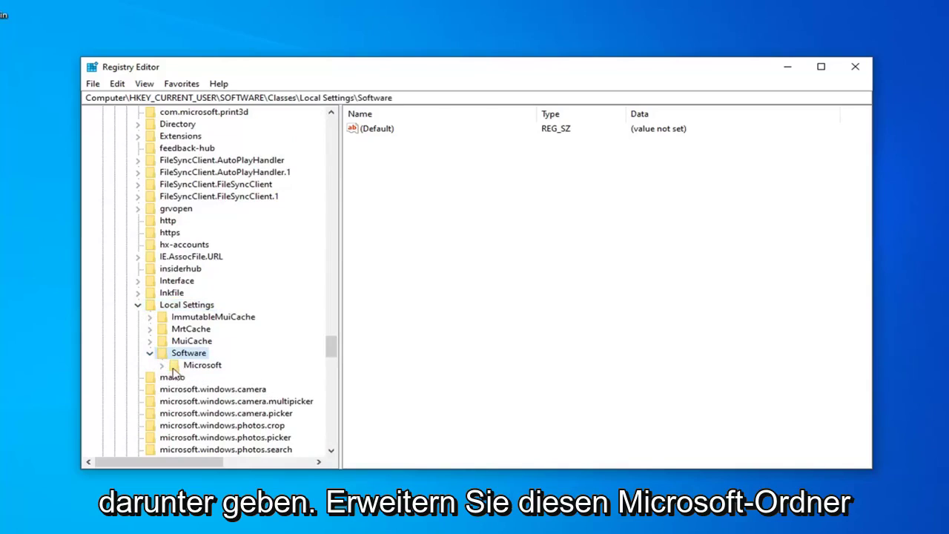
{"action": "left_click", "coordinate": [161, 366]}
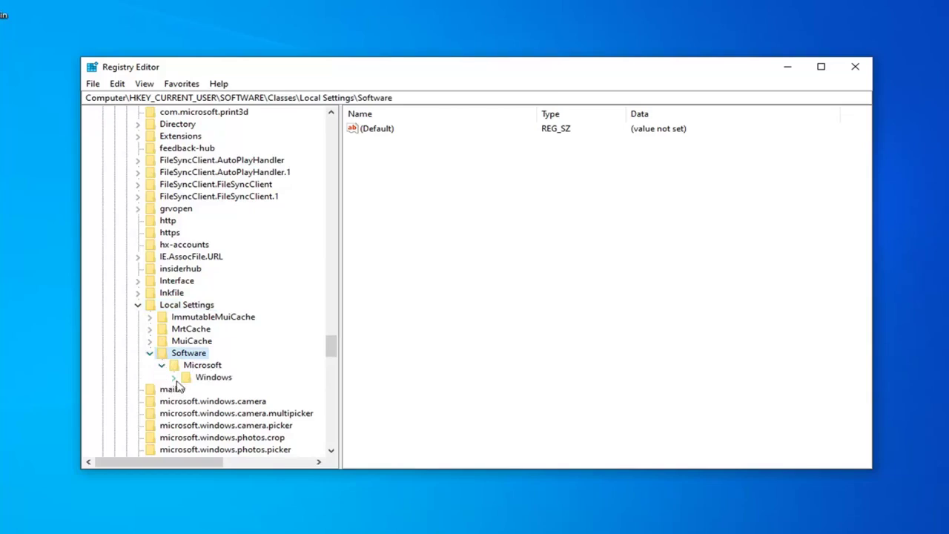
{"action": "left_click", "coordinate": [173, 378]}
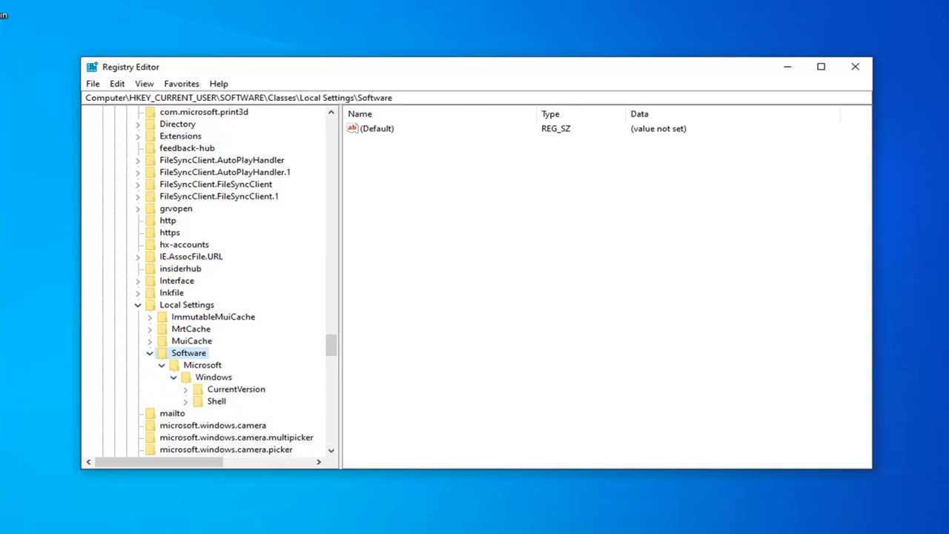
{"action": "left_click", "coordinate": [216, 401]}
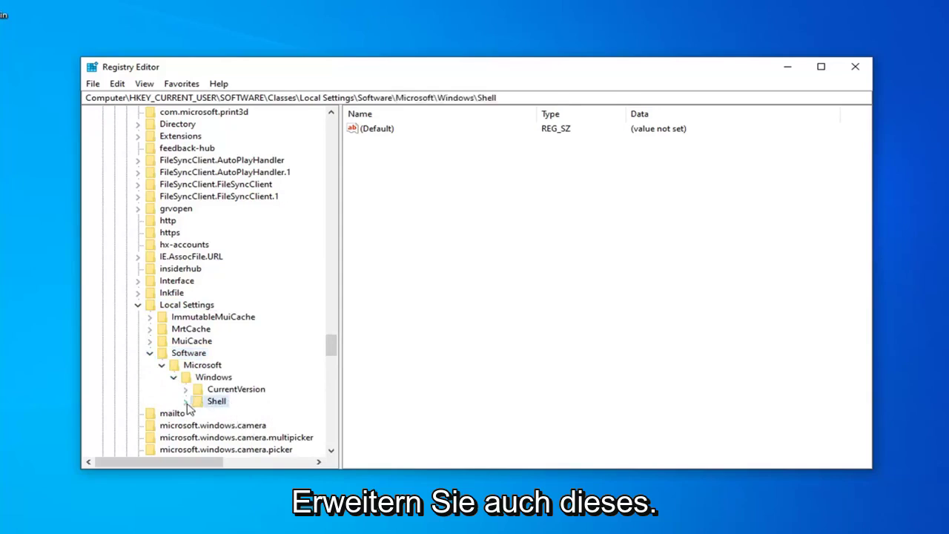
Expand the Shell key so BagMRU, Bags and MuiCache appear beneath it.
{"action": "left_click", "coordinate": [185, 401]}
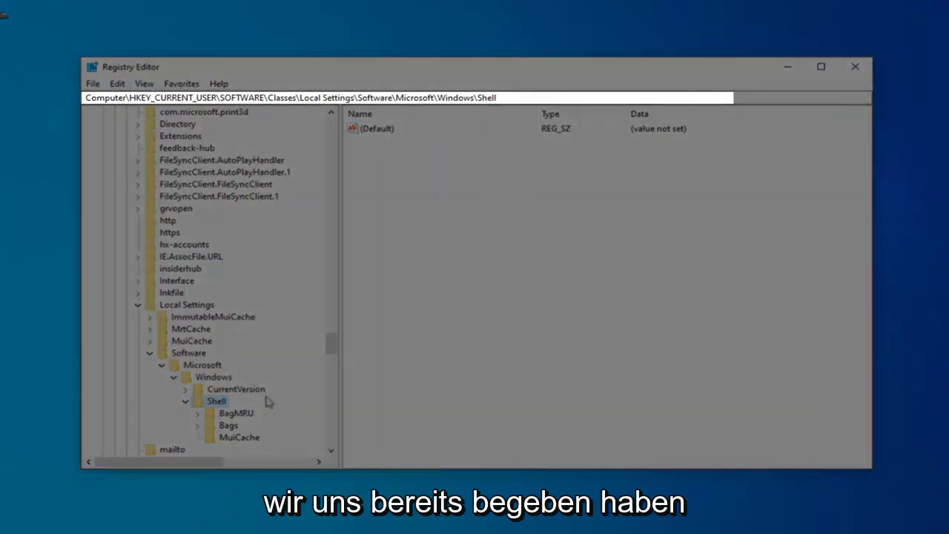
{"action": "left_click_drag", "start_coordinate": [330, 341], "coordinate": [326, 354]}
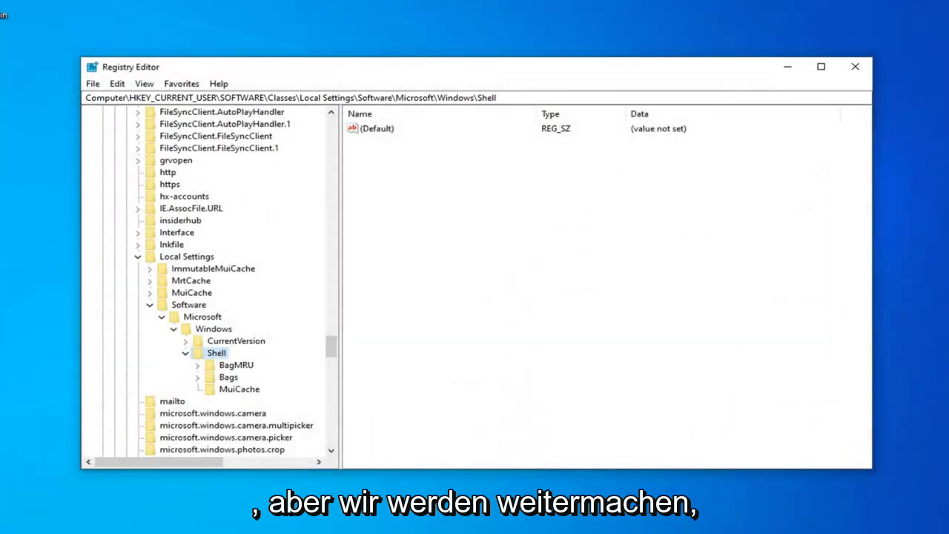
Delete the BagMRU key and then the Bags key, confirming each permanent deletion.
{"action": "left_click", "coordinate": [236, 366]}
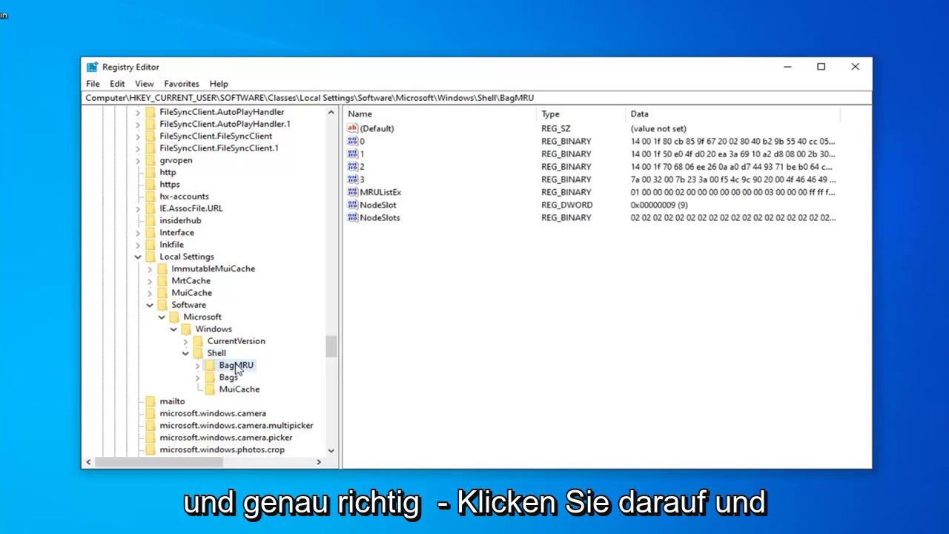
{"action": "right_click", "coordinate": [237, 369]}
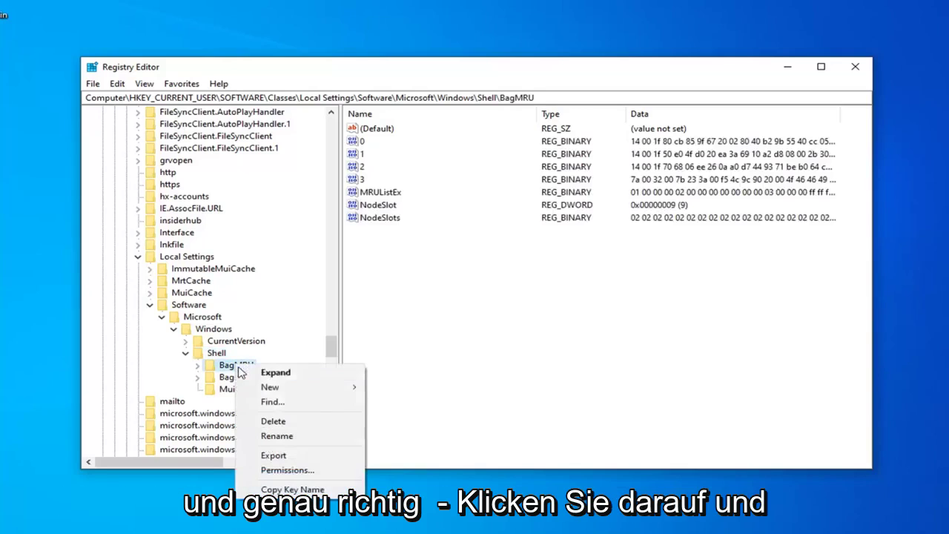
{"action": "left_click", "coordinate": [275, 421]}
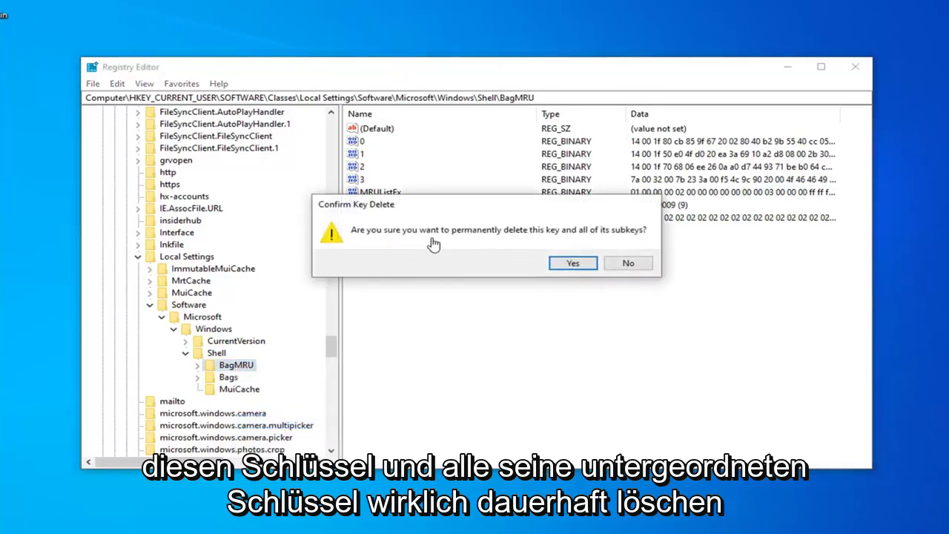
{"action": "left_click", "coordinate": [574, 263]}
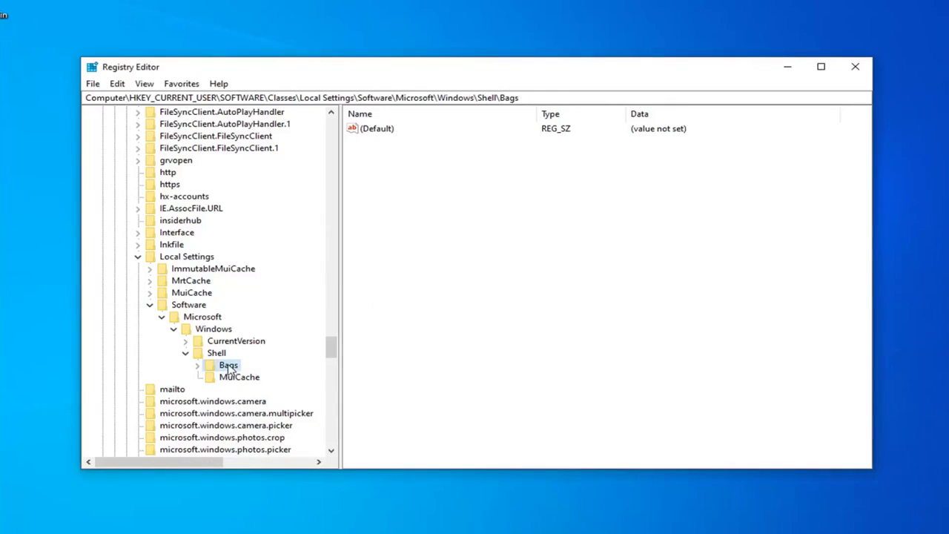
{"action": "right_click", "coordinate": [230, 368]}
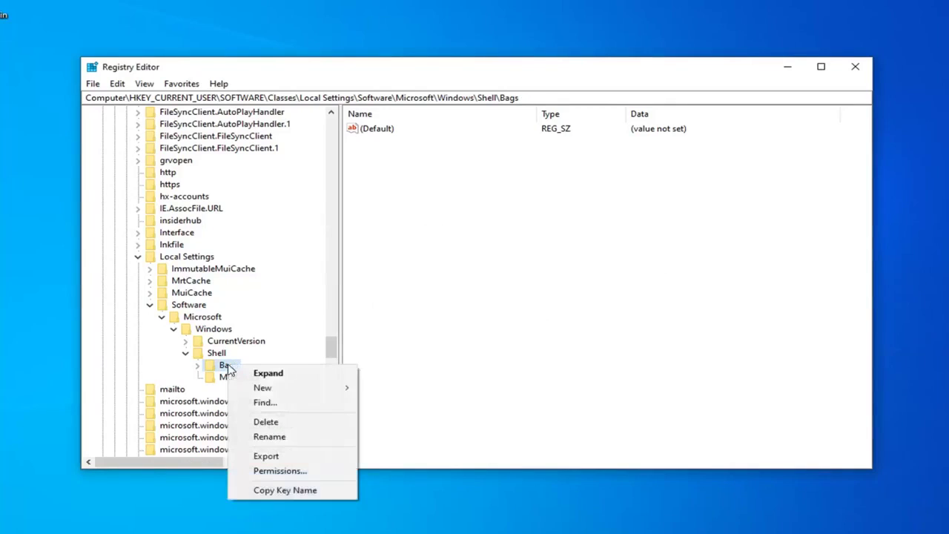
{"action": "left_click", "coordinate": [268, 423]}
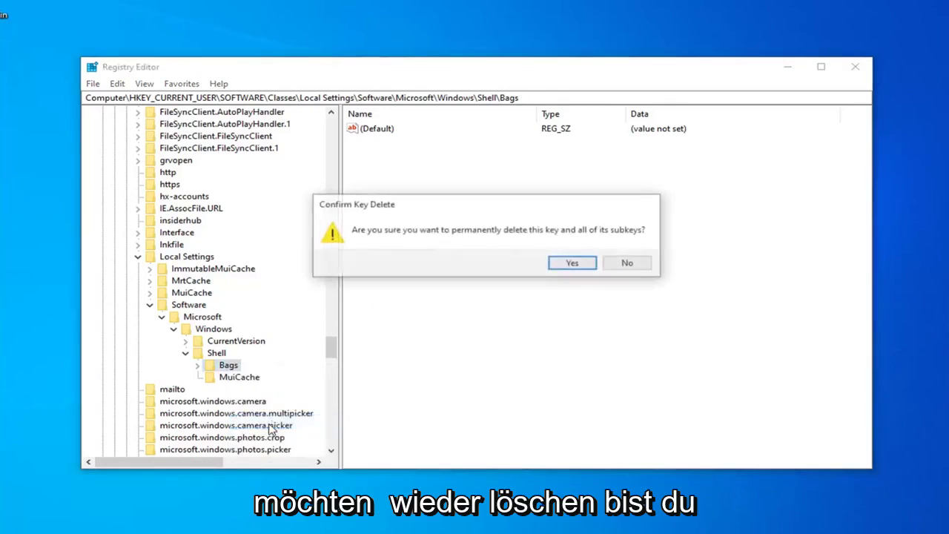
{"action": "left_click", "coordinate": [585, 270]}
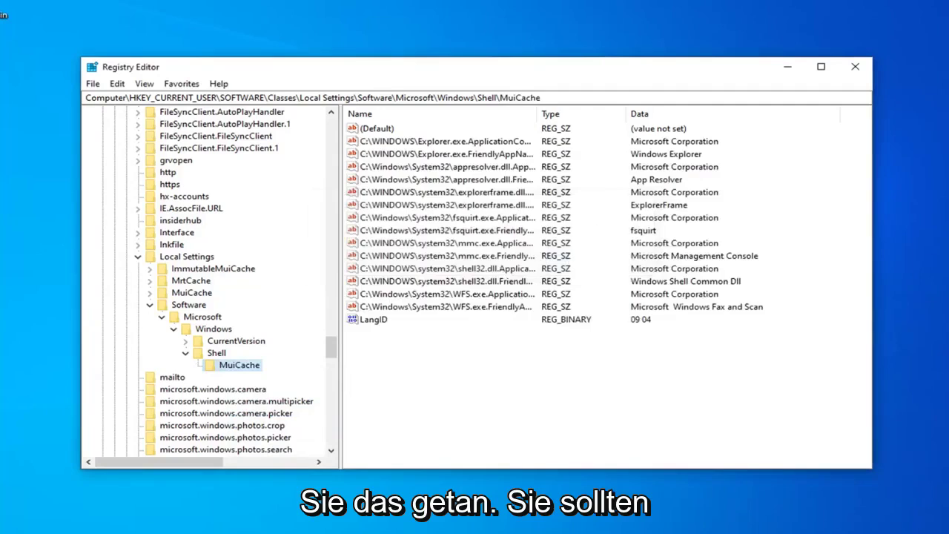
Collapse the Shell, Windows, Microsoft, Software and Local Settings keys.
{"action": "left_click", "coordinate": [185, 353]}
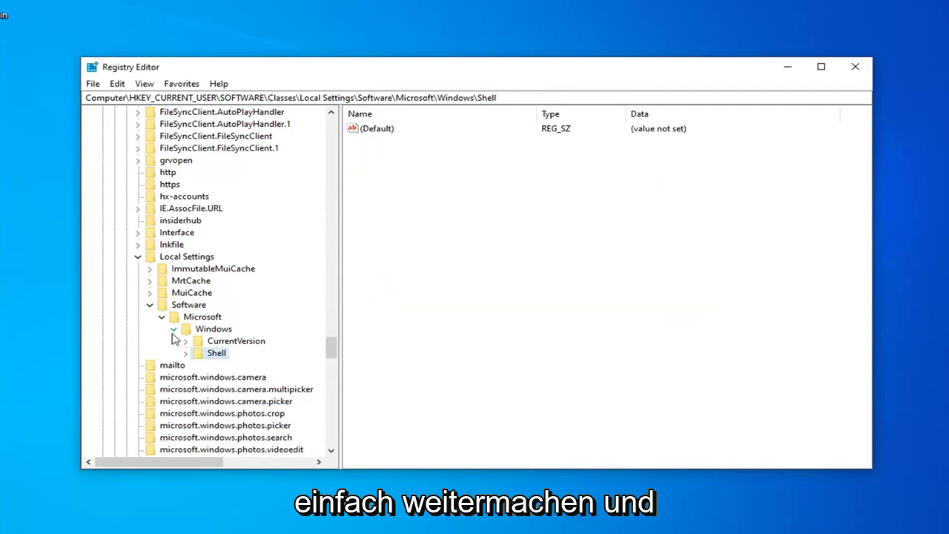
{"action": "left_click", "coordinate": [172, 329]}
{"action": "left_click", "coordinate": [161, 317]}
{"action": "left_click", "coordinate": [149, 305]}
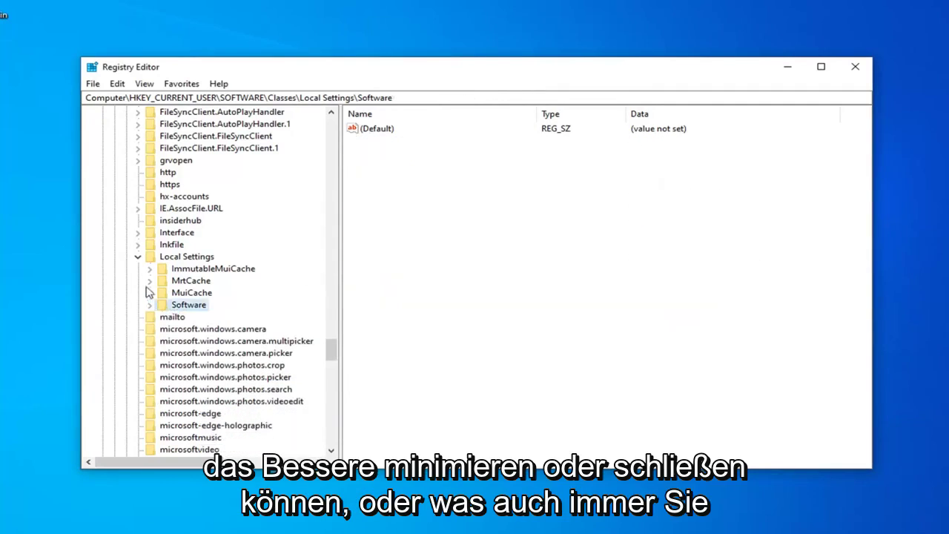
{"action": "left_click", "coordinate": [138, 257]}
Collapse Classes, SOFTWARE and HKEY_CURRENT_USER, then close Registry Editor.
{"action": "scroll", "coordinate": [314, 330], "scroll_direction": "up", "scroll_amount": 10}
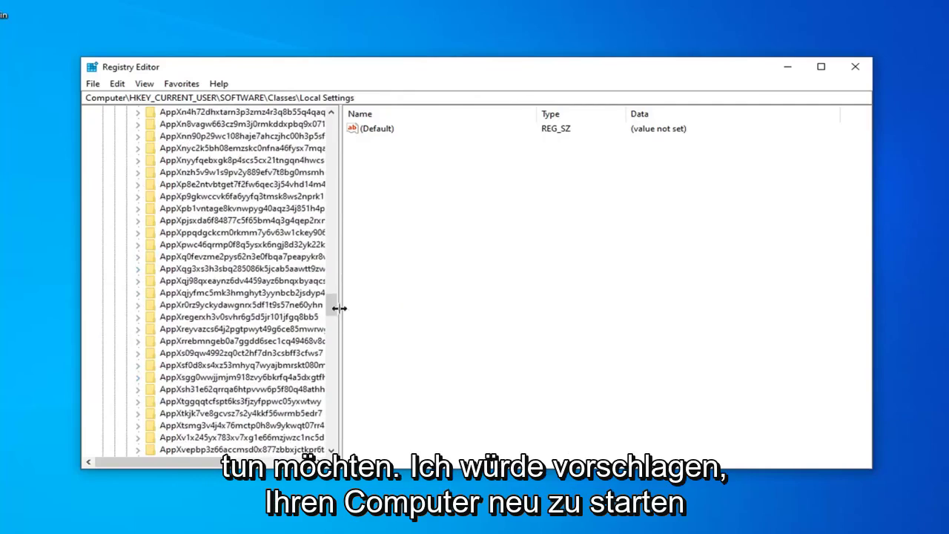
{"action": "left_click_drag", "start_coordinate": [331, 307], "coordinate": [327, 152]}
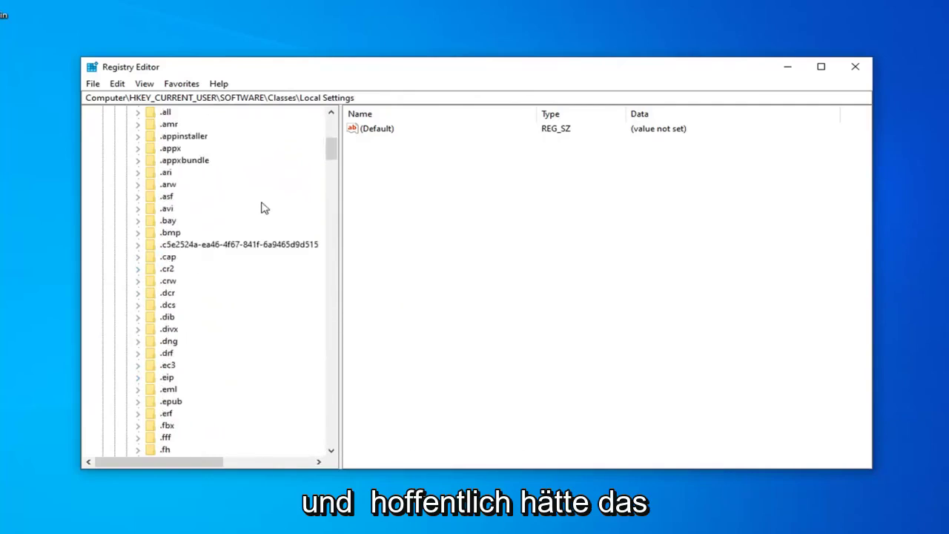
{"action": "scroll", "coordinate": [123, 354], "scroll_direction": "up", "scroll_amount": 7}
{"action": "left_click", "coordinate": [126, 292]}
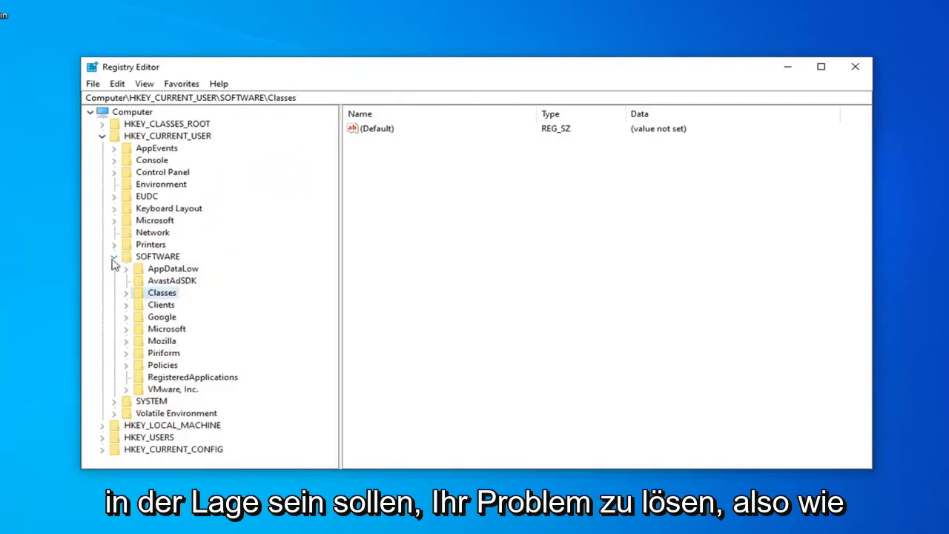
{"action": "left_click", "coordinate": [113, 257]}
{"action": "left_click", "coordinate": [101, 137]}
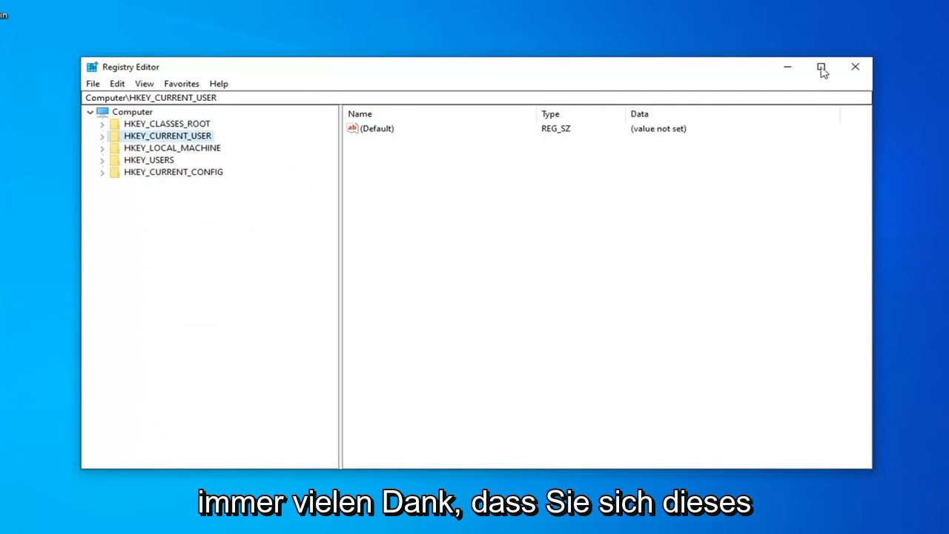
{"action": "left_click", "coordinate": [851, 68]}
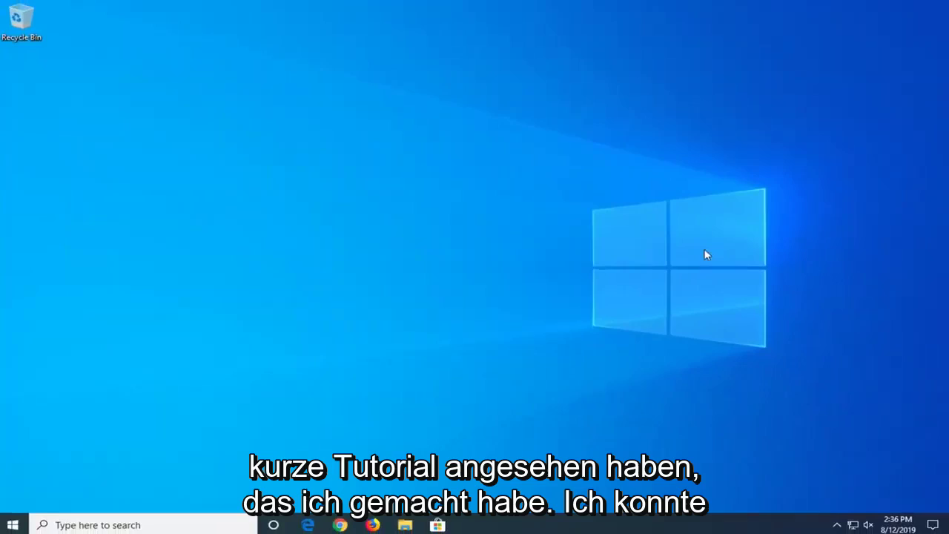